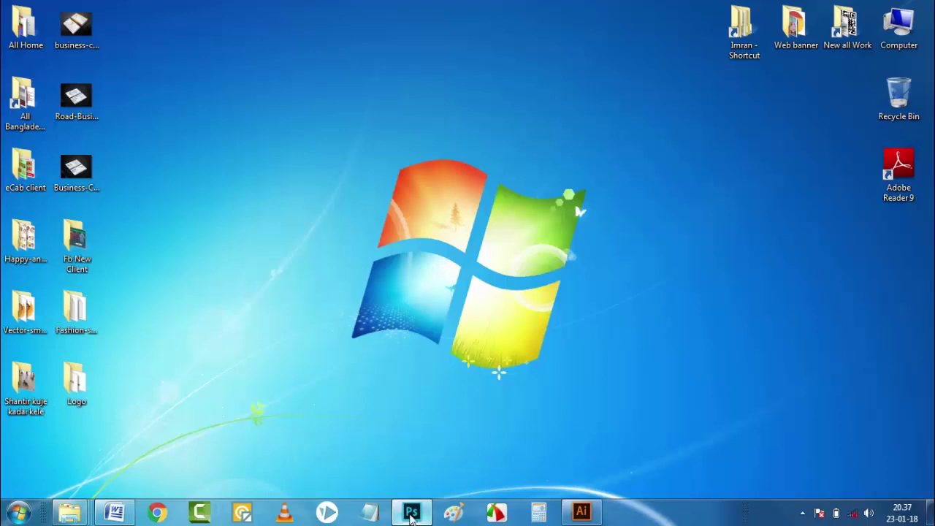
# - Restore the Photoshop window showing the Logo Mockup PSD from the taskbar
pyautogui.click(411, 514)
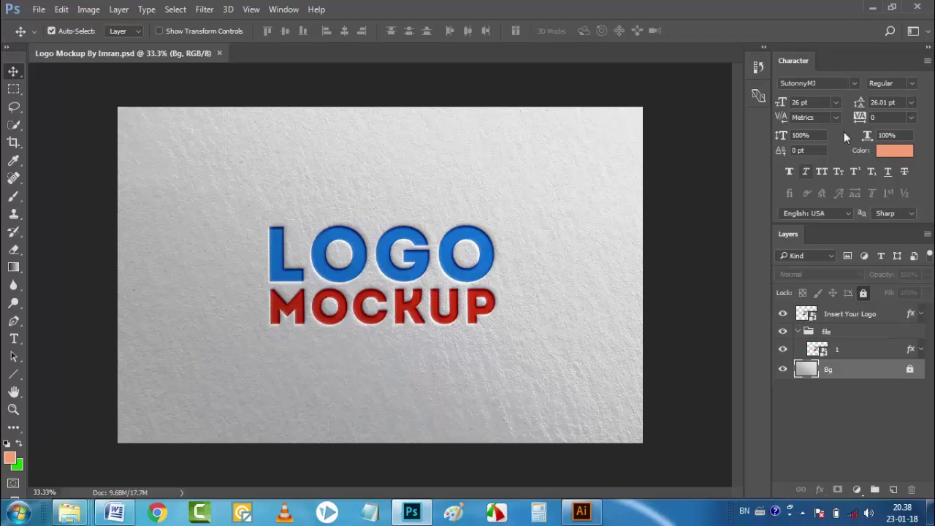
# - Minimize Photoshop to reveal the Windows desktop
pyautogui.click(873, 8)
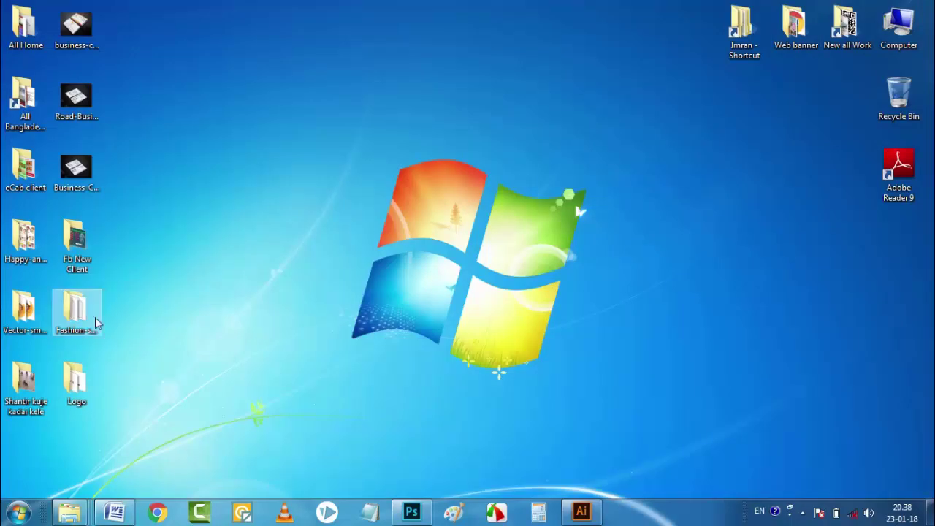
# - Open the Logo folder and preview the Ai-file dove image in Photo Viewer
pyautogui.doubleClick(78, 381)
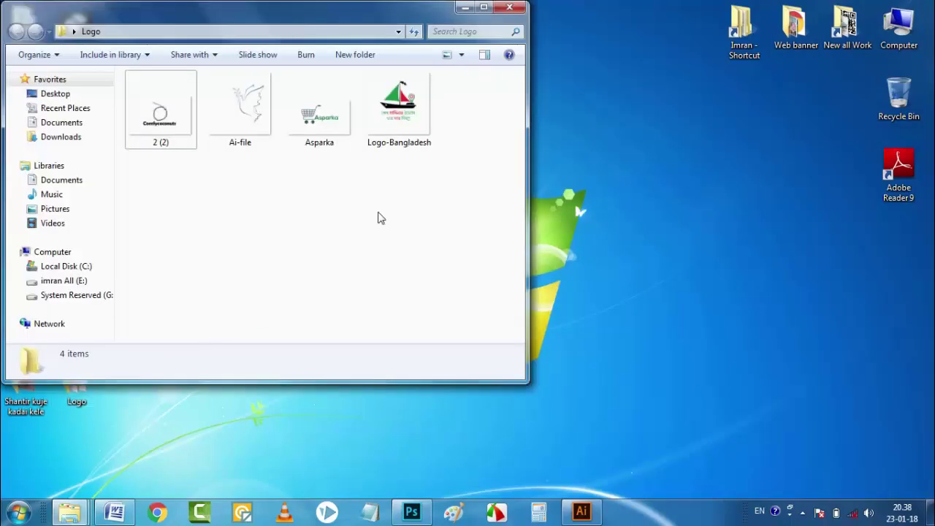
pyautogui.doubleClick(244, 130)
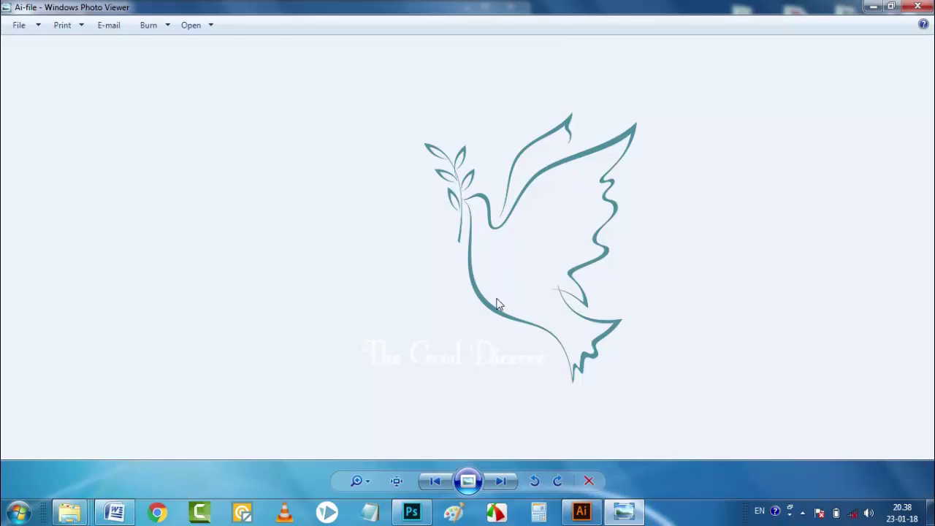
pyautogui.click(915, 6)
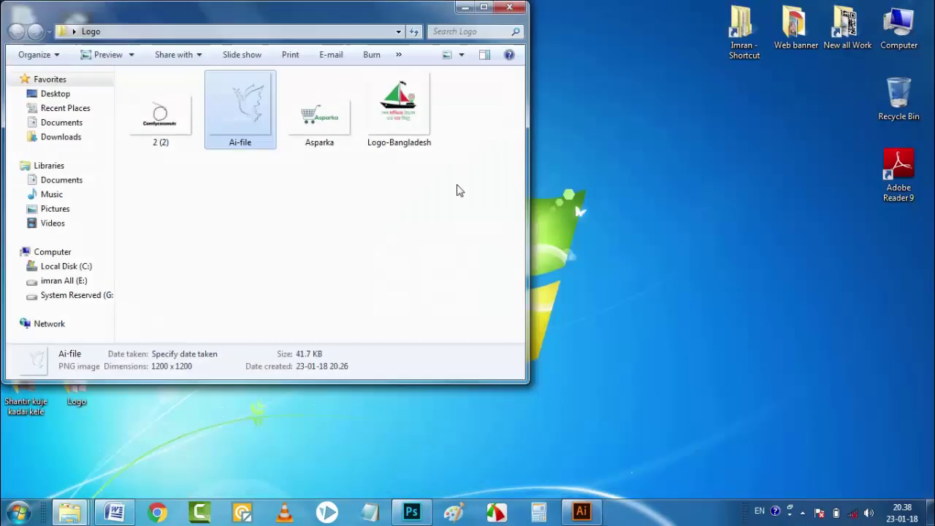
# - Maximize the Logo folder window and return to Photoshop
pyautogui.click(257, 191)
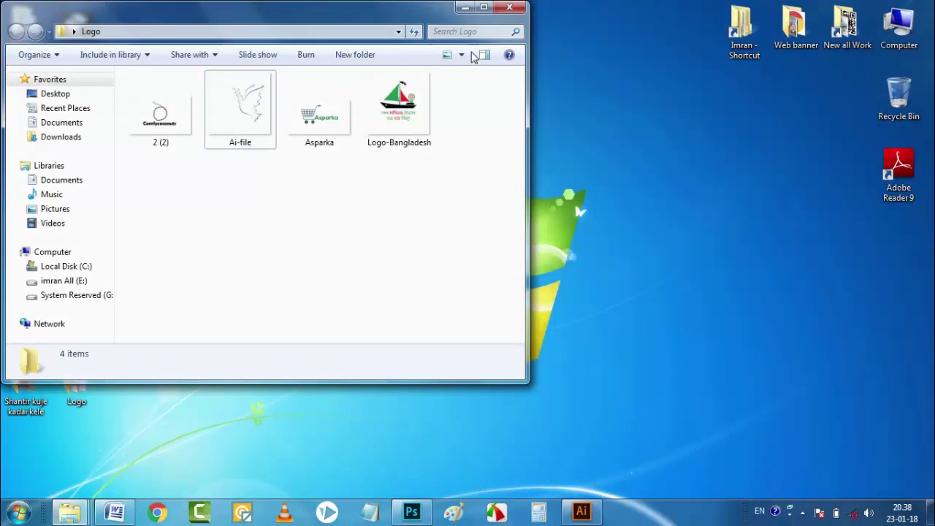
pyautogui.click(482, 7)
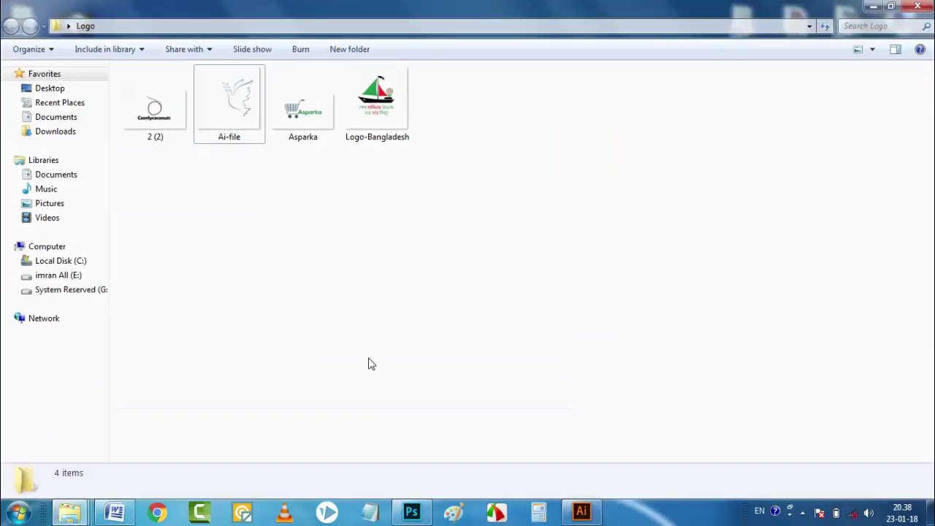
pyautogui.click(411, 511)
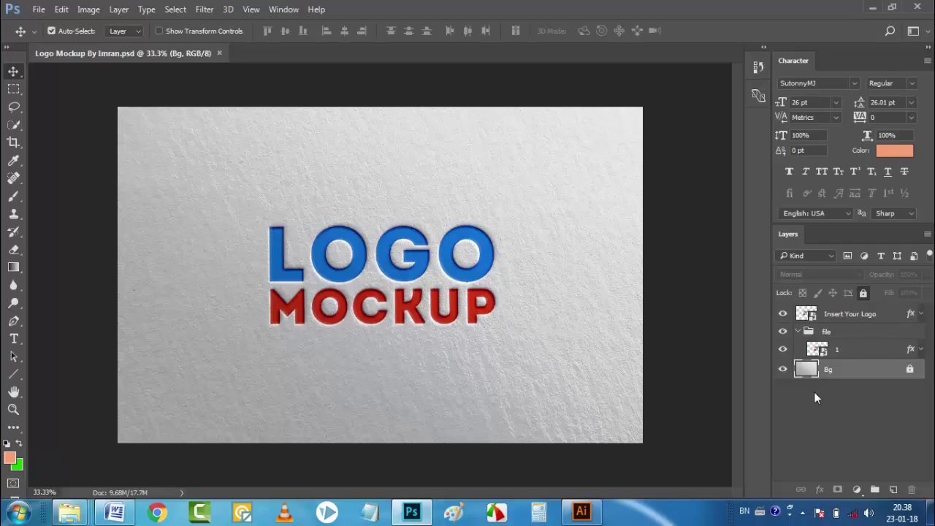
# - Open the Insert Your Logo smart object as Layer 611.psb and hide its Preview layer
pyautogui.click(829, 316)
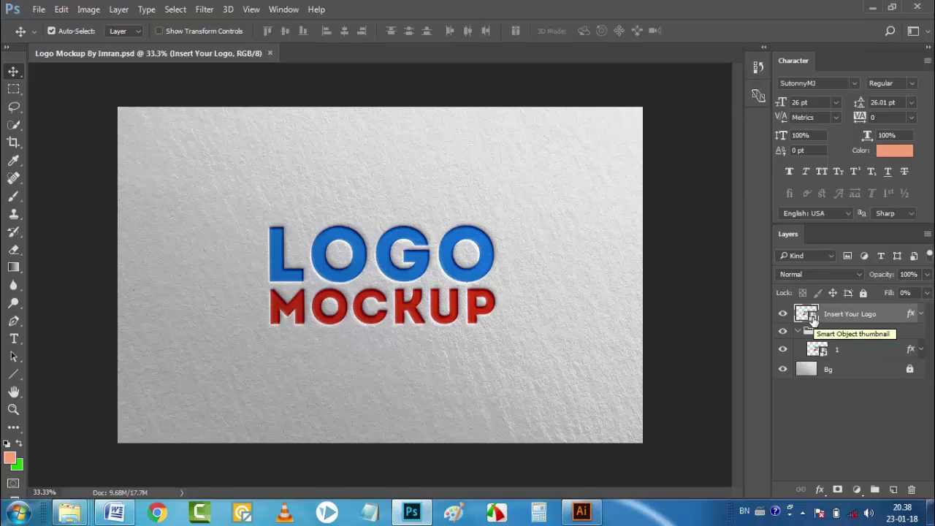
pyautogui.doubleClick(810, 318)
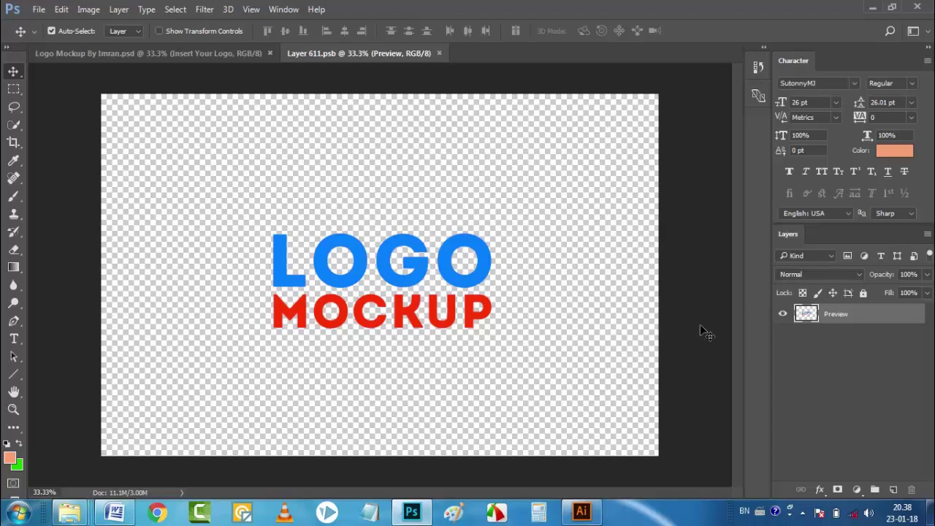
pyautogui.click(782, 314)
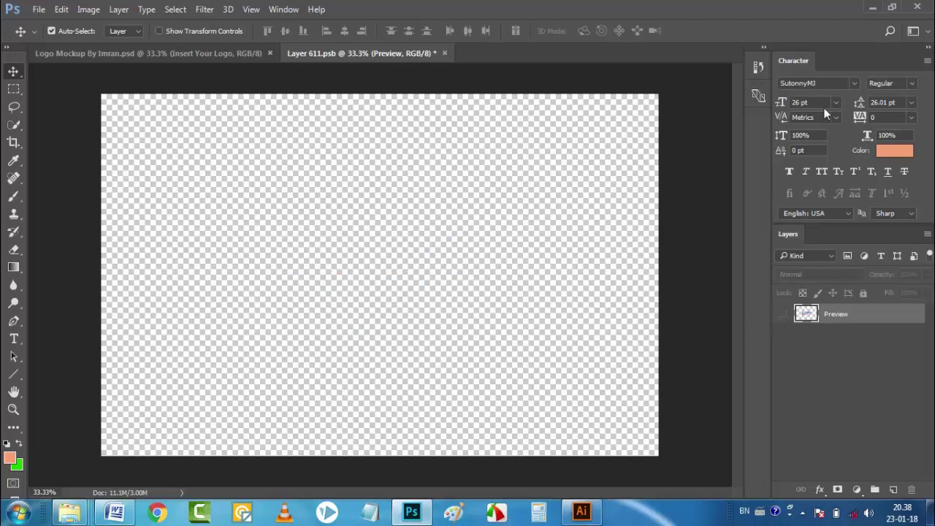
# - Place Logo-Bangladesh, 2 (2), Ai-file and Asparka from the Logo folder into Layer 611.psb
pyautogui.click(872, 13)
pyautogui.moveTo(166, 174); pyautogui.dragTo(394, 338)
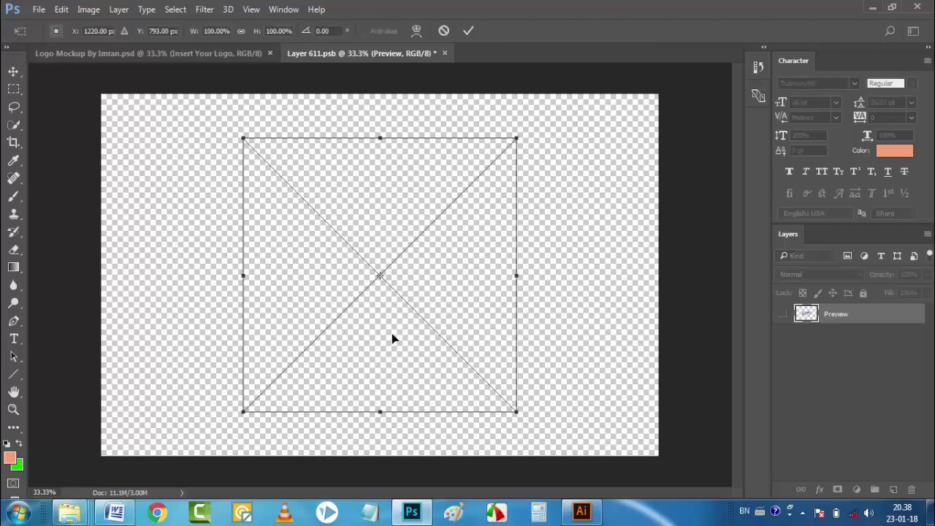
pyautogui.click(468, 30)
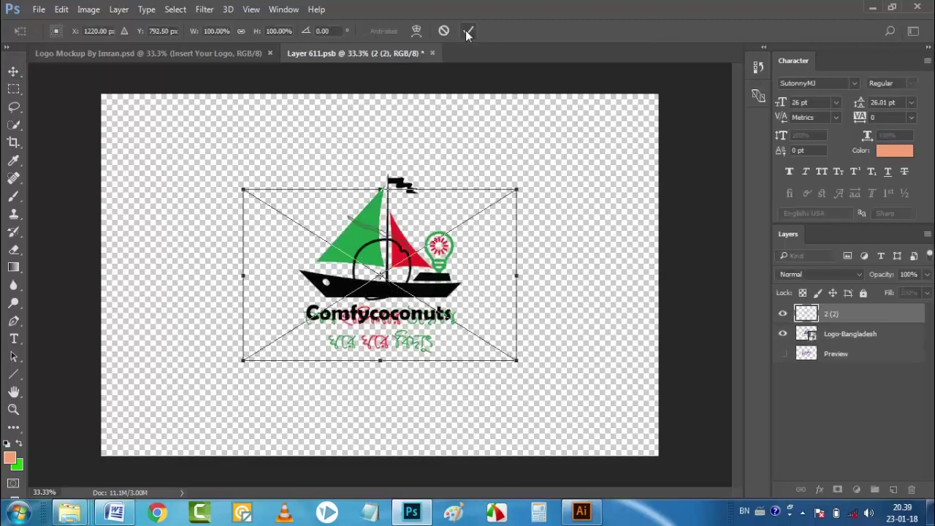
pyautogui.click(468, 32)
pyautogui.click(468, 32)
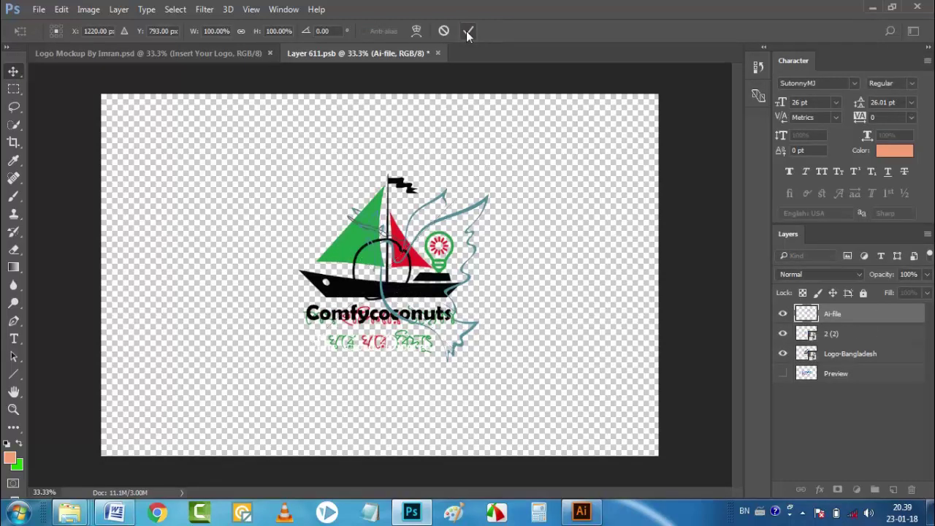
pyautogui.click(467, 30)
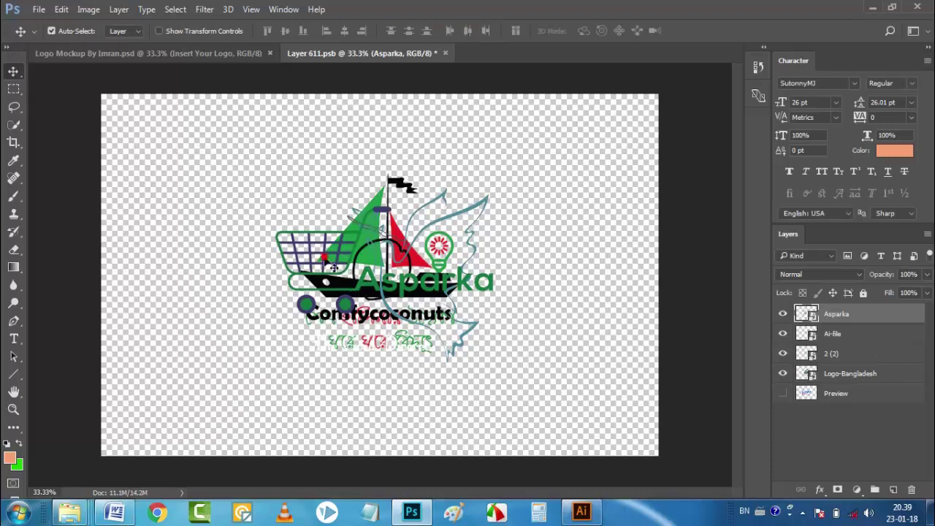
# - Drag Asparka top-left, the dove top-right, the boat bottom-left and Comfycoconuts bottom-right
pyautogui.moveTo(336, 264); pyautogui.dragTo(193, 162)
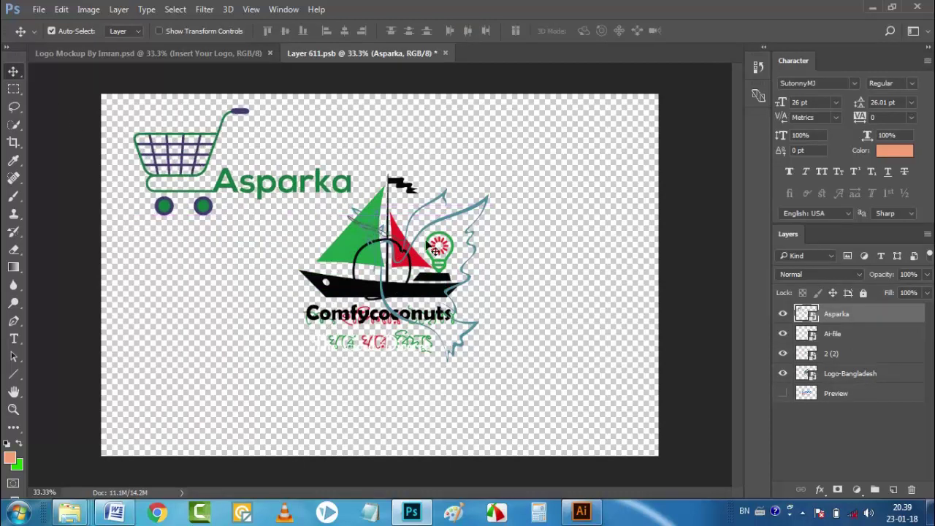
pyautogui.moveTo(427, 232); pyautogui.dragTo(568, 155)
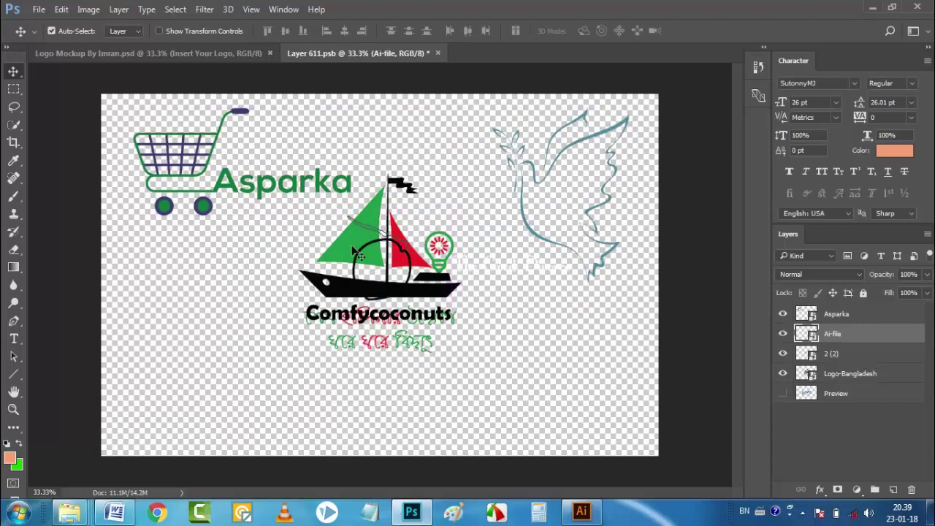
pyautogui.moveTo(441, 245); pyautogui.dragTo(276, 306)
pyautogui.click(369, 315)
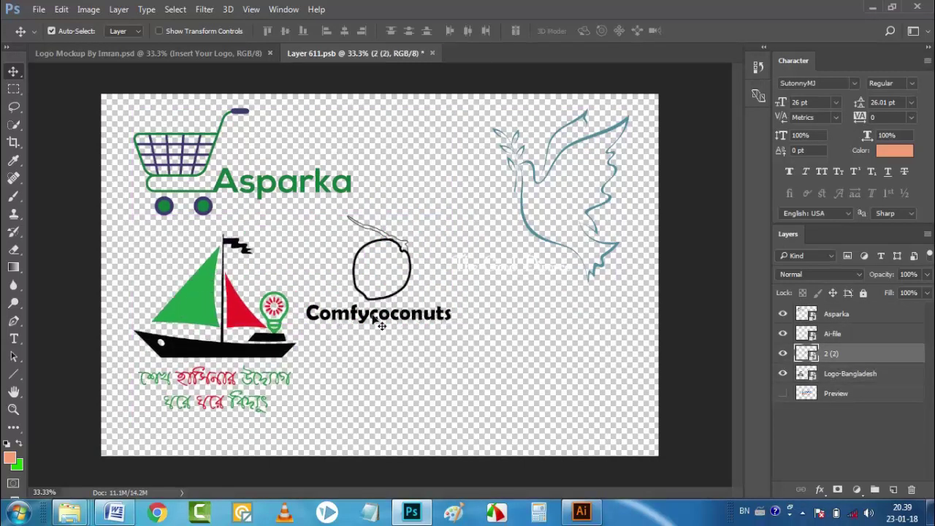
pyautogui.moveTo(377, 322); pyautogui.dragTo(546, 412)
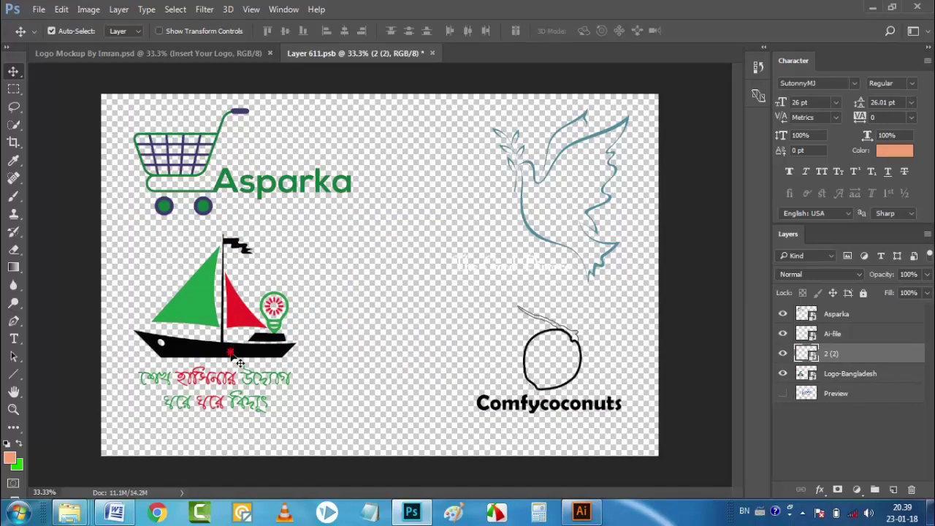
pyautogui.moveTo(141, 379); pyautogui.dragTo(236, 367)
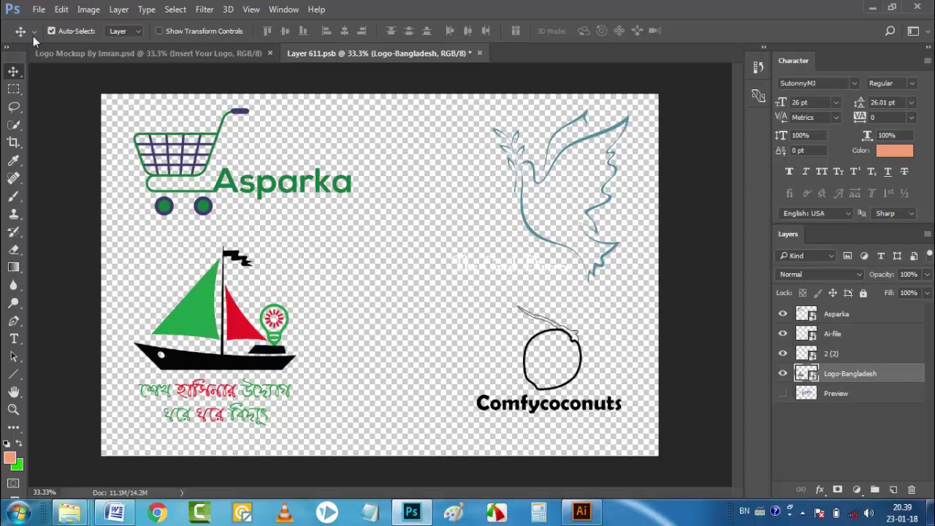
# - With Auto-Select off, fine-tune the boat and Asparka logos using layers picked in the panel
pyautogui.moveTo(206, 325); pyautogui.dragTo(195, 333)
pyautogui.moveTo(192, 169)
pyautogui.mouseDown()
pyautogui.moveTo(209, 170)
pyautogui.moveTo(201, 170)
pyautogui.mouseUp()
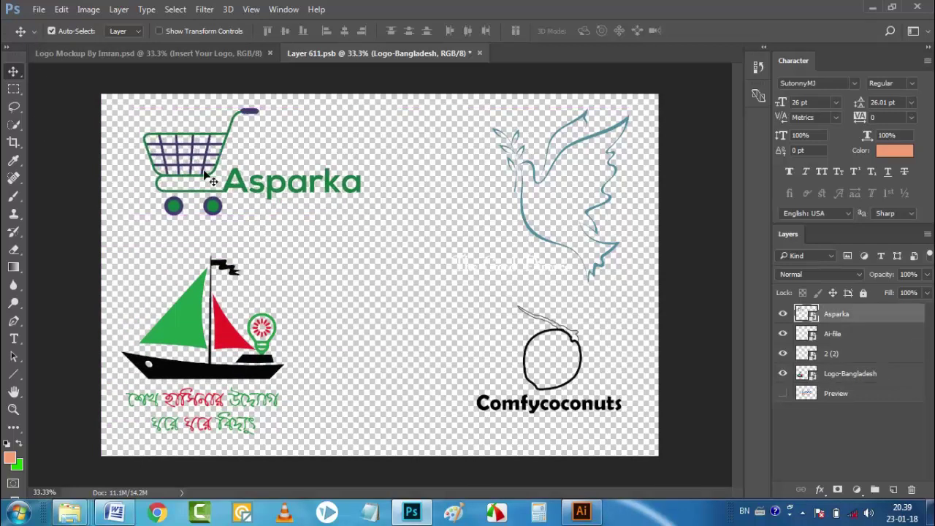
pyautogui.click(51, 31)
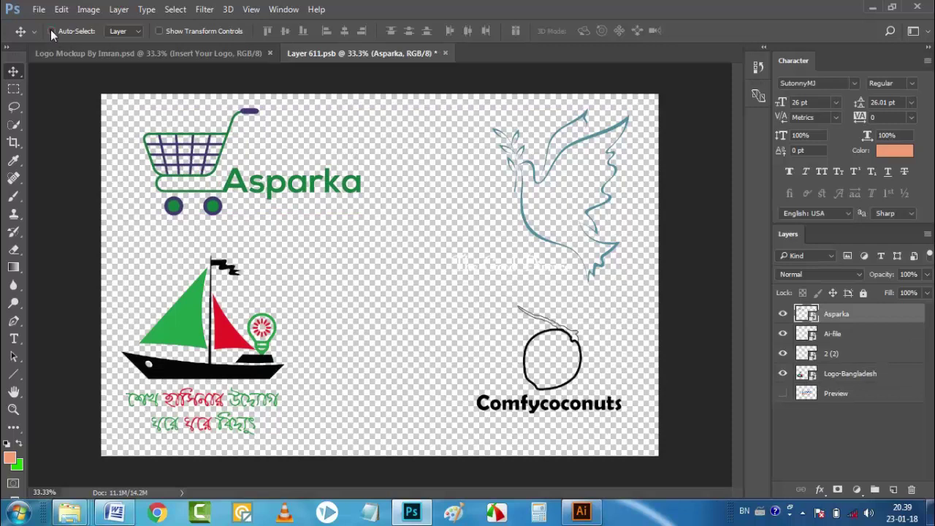
pyautogui.moveTo(183, 334); pyautogui.dragTo(184, 339)
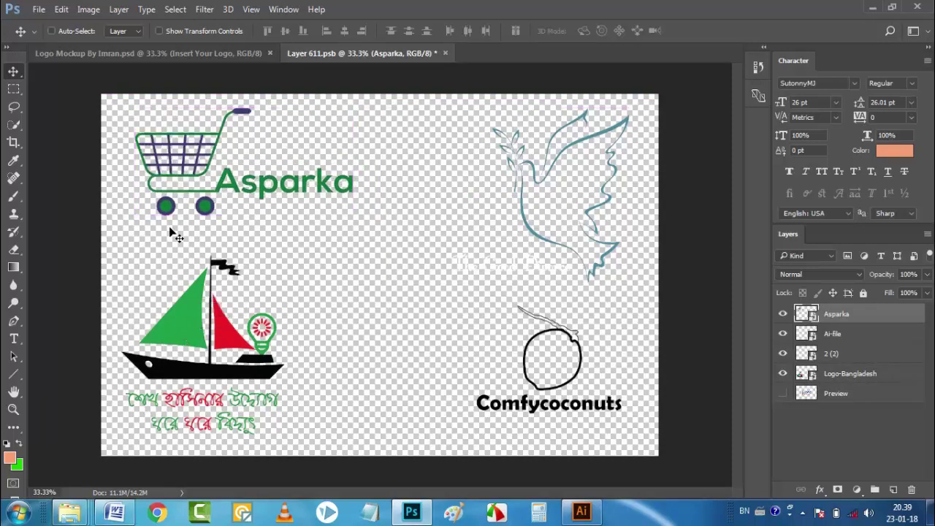
pyautogui.moveTo(553, 414)
pyautogui.mouseDown()
pyautogui.moveTo(555, 339)
pyautogui.moveTo(574, 424)
pyautogui.moveTo(553, 421)
pyautogui.mouseUp()
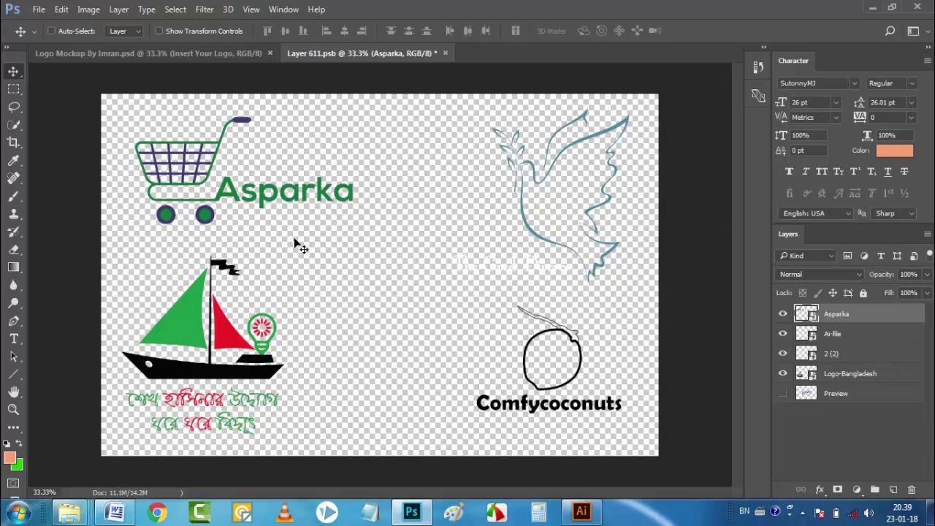
pyautogui.click(851, 356)
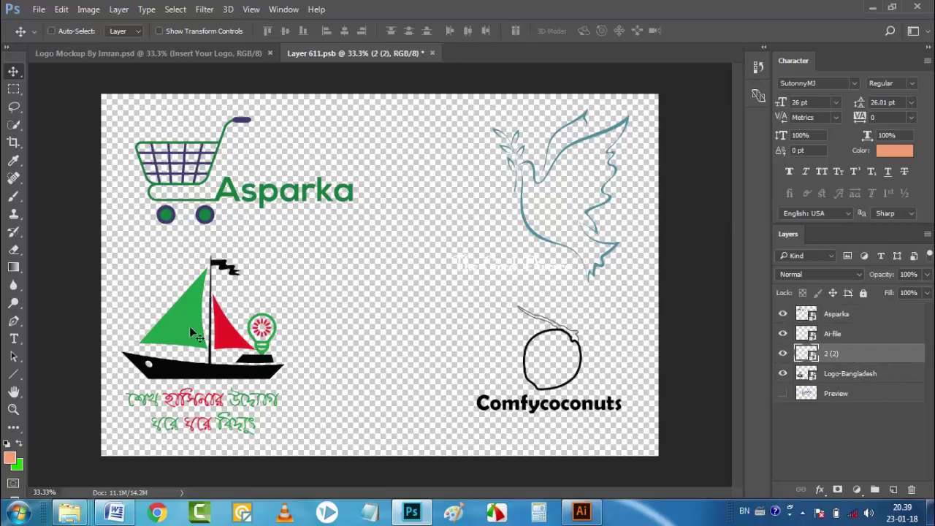
pyautogui.click(836, 376)
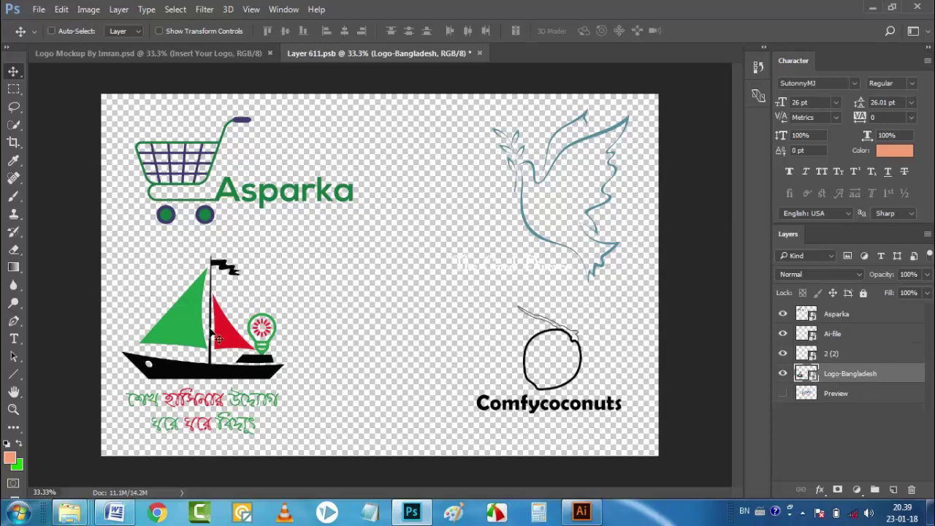
pyautogui.moveTo(218, 339)
pyautogui.mouseDown()
pyautogui.moveTo(216, 306)
pyautogui.moveTo(148, 326)
pyautogui.moveTo(206, 322)
pyautogui.moveTo(200, 334)
pyautogui.mouseUp()
pyautogui.moveTo(188, 170)
pyautogui.mouseDown()
pyautogui.moveTo(208, 177)
pyautogui.moveTo(191, 179)
pyautogui.mouseUp()
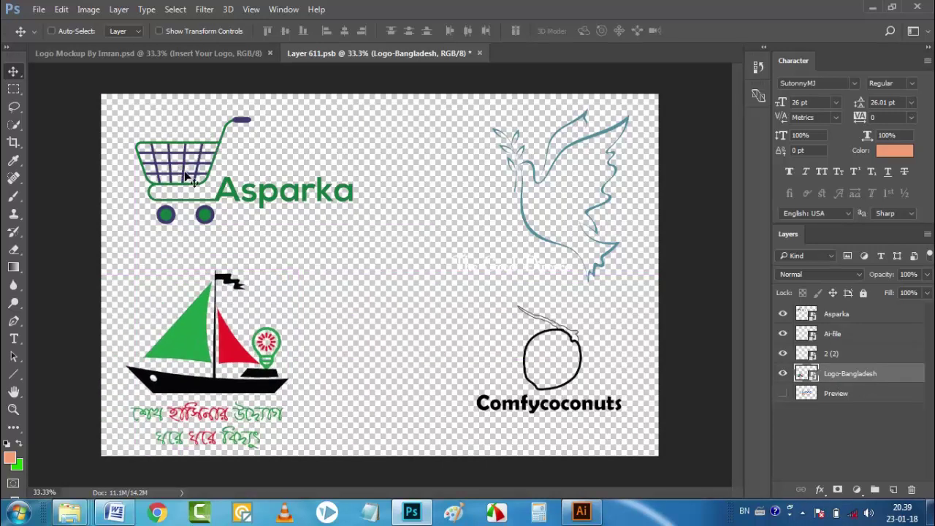
# - With Auto-Select on, shift Asparka right, the boat down-right, and the dove and Comfycoconuts left
pyautogui.click(52, 30)
pyautogui.moveTo(169, 217)
pyautogui.mouseDown()
pyautogui.moveTo(167, 209)
pyautogui.moveTo(167, 217)
pyautogui.mouseUp()
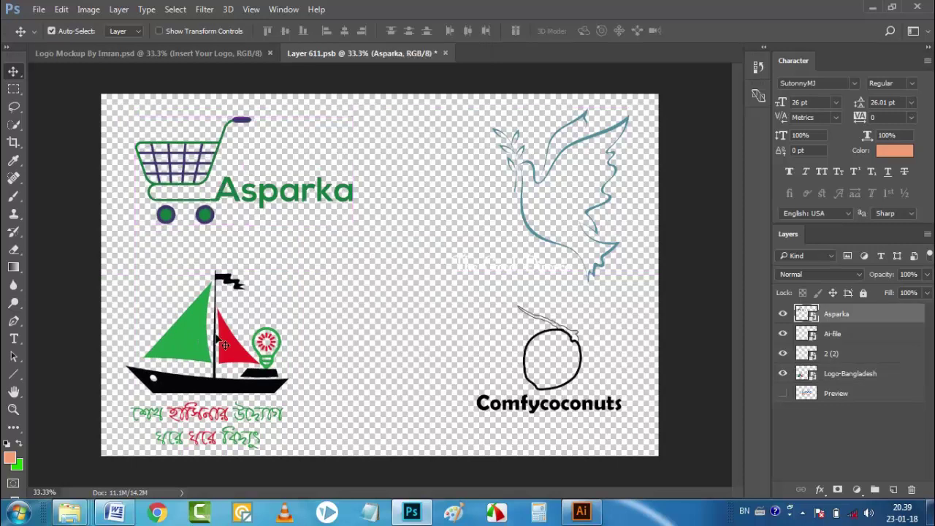
pyautogui.moveTo(220, 343); pyautogui.dragTo(212, 318)
pyautogui.moveTo(524, 407); pyautogui.dragTo(460, 407)
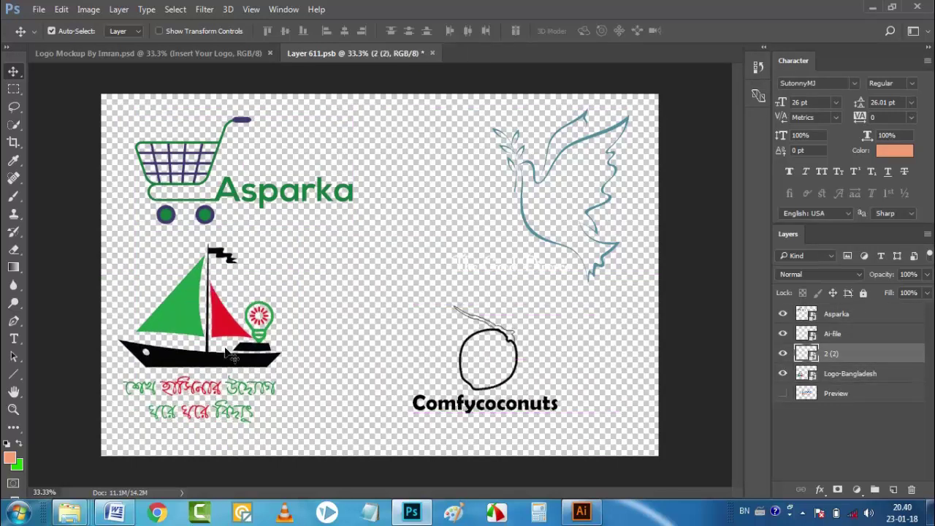
pyautogui.moveTo(224, 331); pyautogui.dragTo(257, 340)
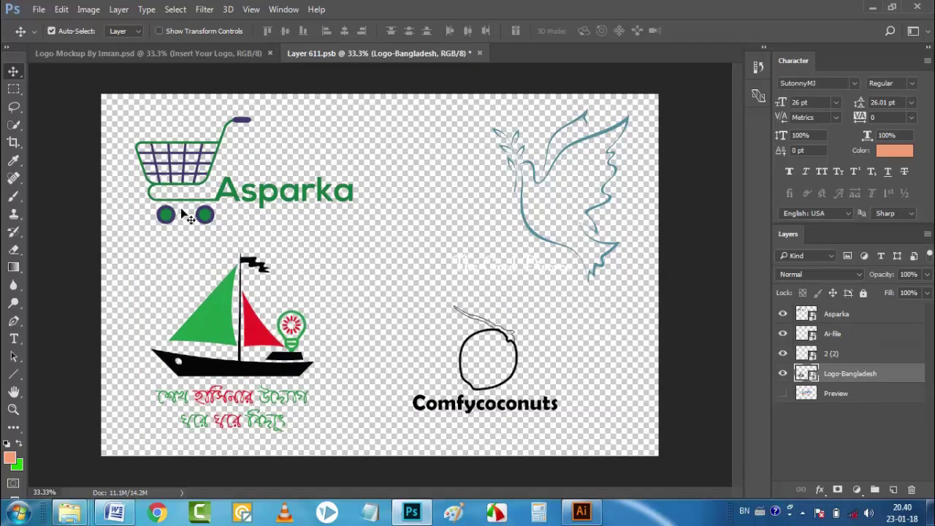
pyautogui.moveTo(173, 217); pyautogui.dragTo(198, 219)
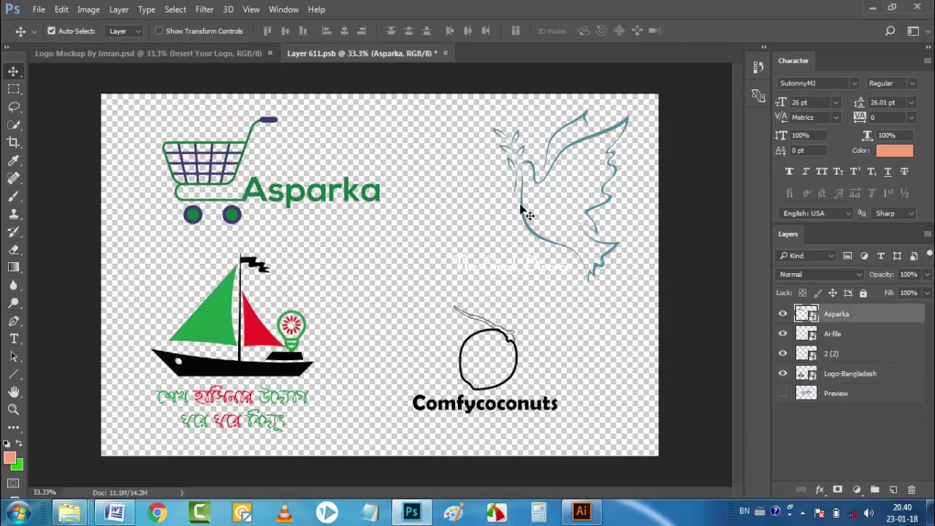
pyautogui.moveTo(523, 217); pyautogui.dragTo(482, 227)
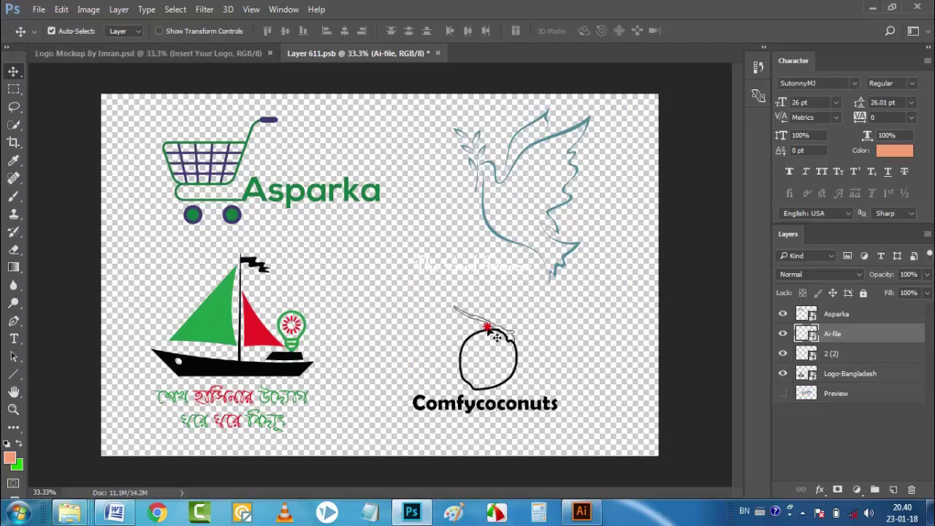
pyautogui.moveTo(485, 323); pyautogui.dragTo(505, 320)
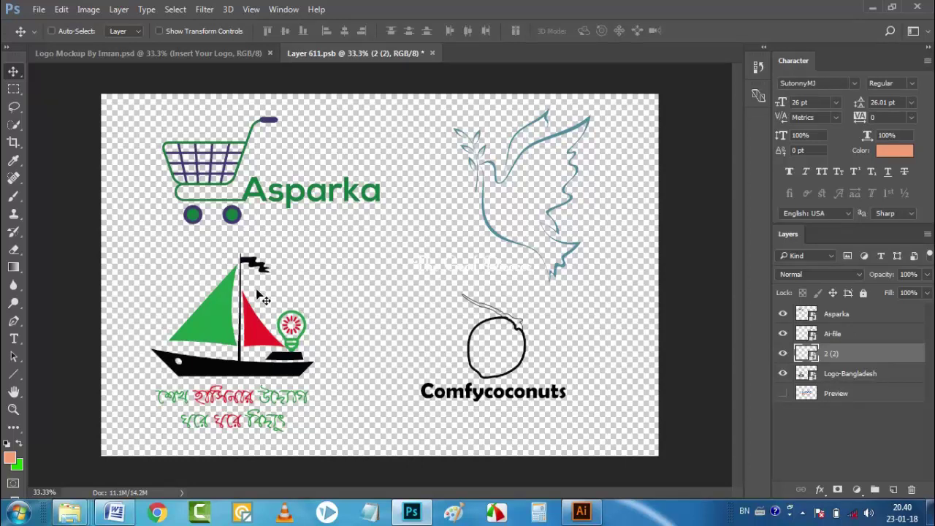
# - Save Layer 611.psb and view the embossed result in the Logo Mockup By Imran.psd tab
pyautogui.hotkey('ctrl', 's')
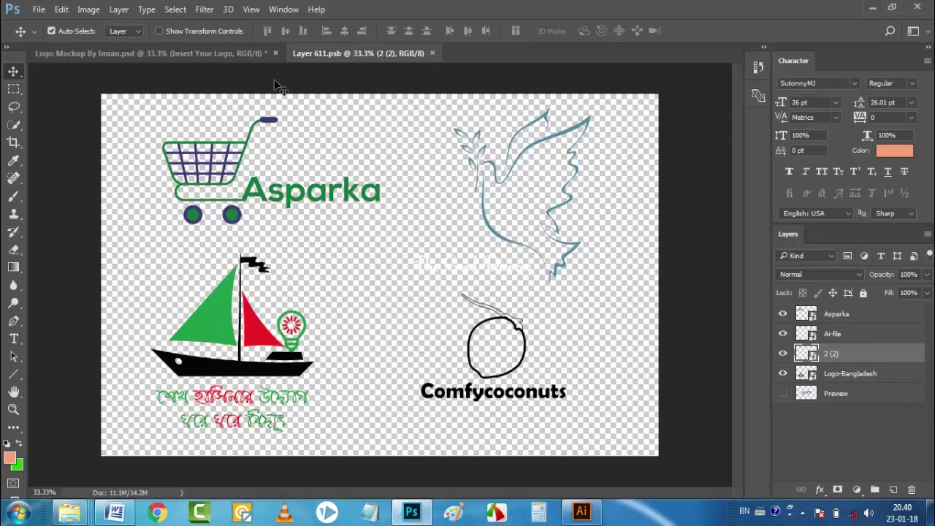
pyautogui.click(153, 53)
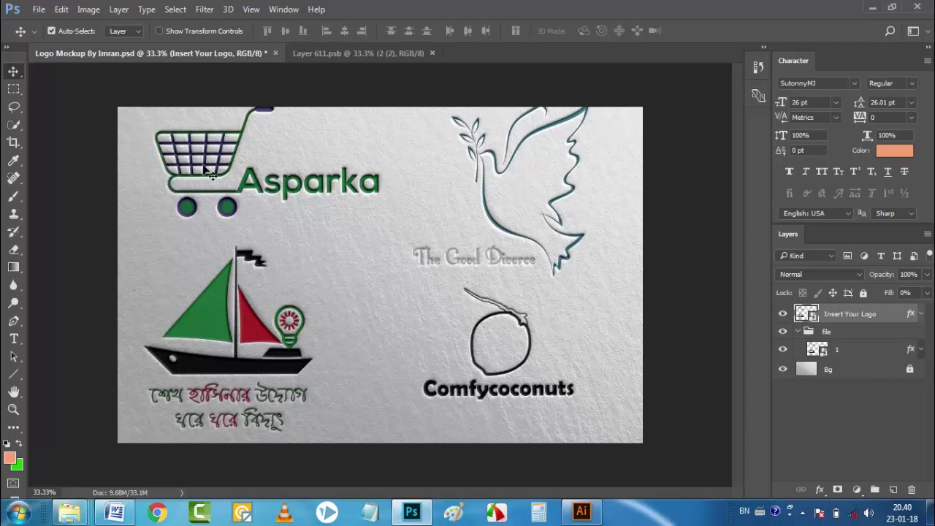
# - Move Asparka down and right, the dove and Comfycoconuts left, then save and check the mockup
pyautogui.click(322, 56)
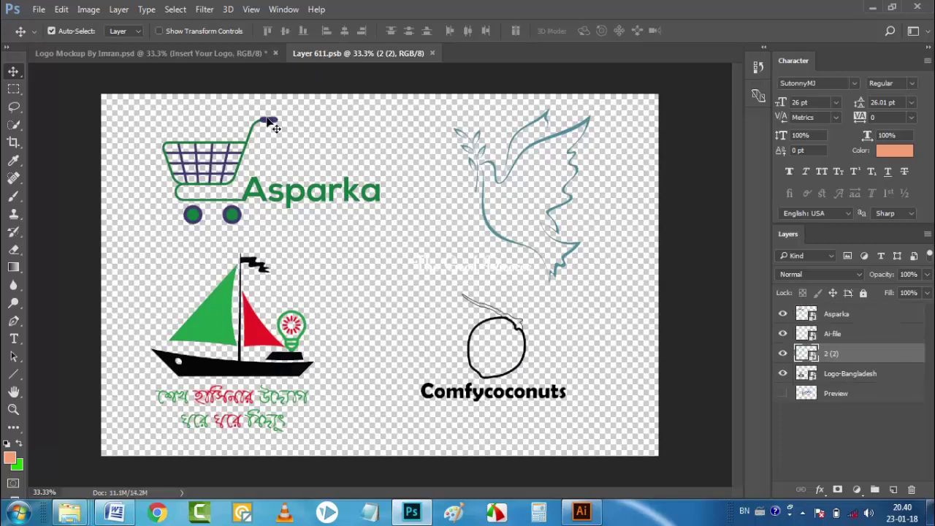
pyautogui.moveTo(270, 130); pyautogui.dragTo(270, 147)
pyautogui.moveTo(216, 308); pyautogui.dragTo(219, 318)
pyautogui.moveTo(234, 233); pyautogui.dragTo(253, 232)
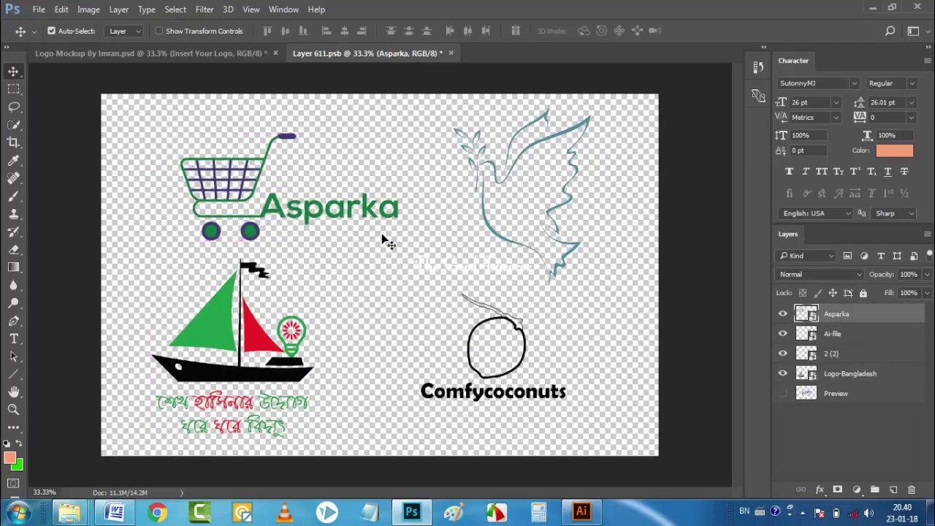
pyautogui.moveTo(489, 240); pyautogui.dragTo(474, 240)
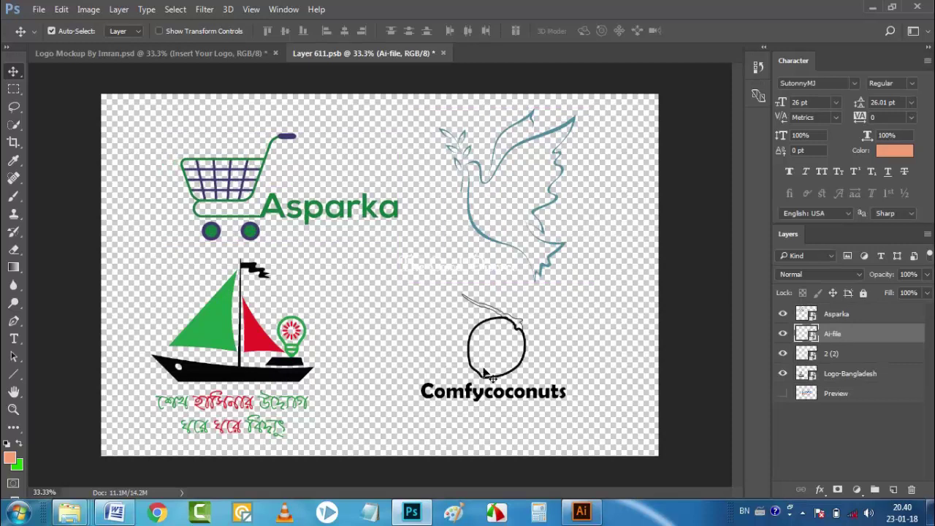
pyautogui.moveTo(460, 392); pyautogui.dragTo(446, 391)
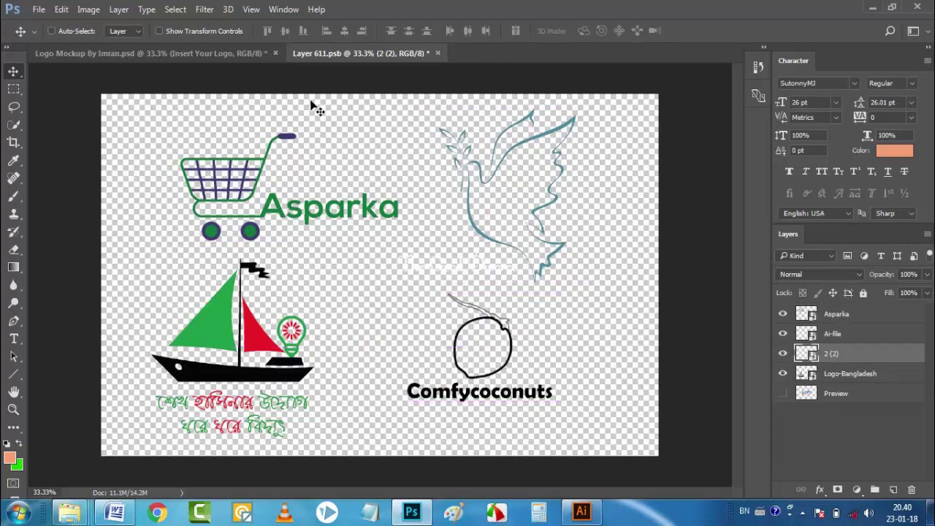
pyautogui.hotkey('ctrl', 's')
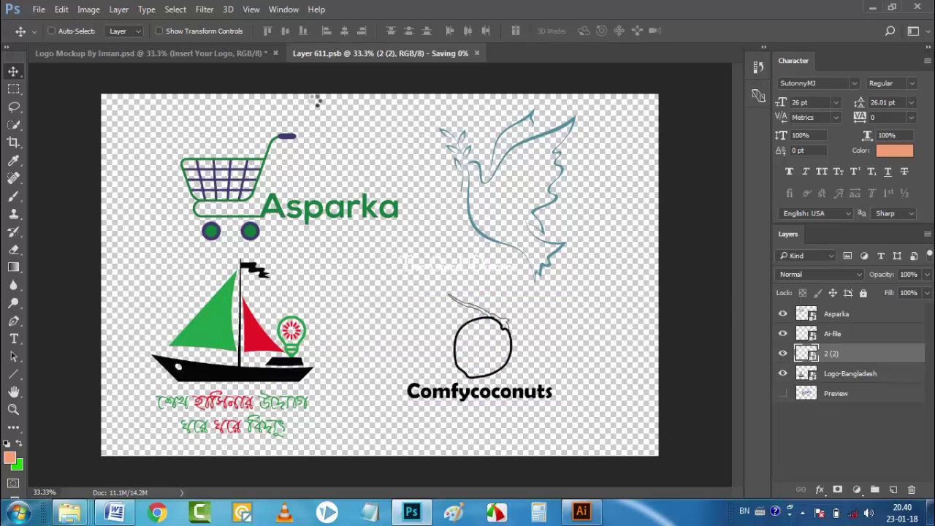
pyautogui.click(179, 55)
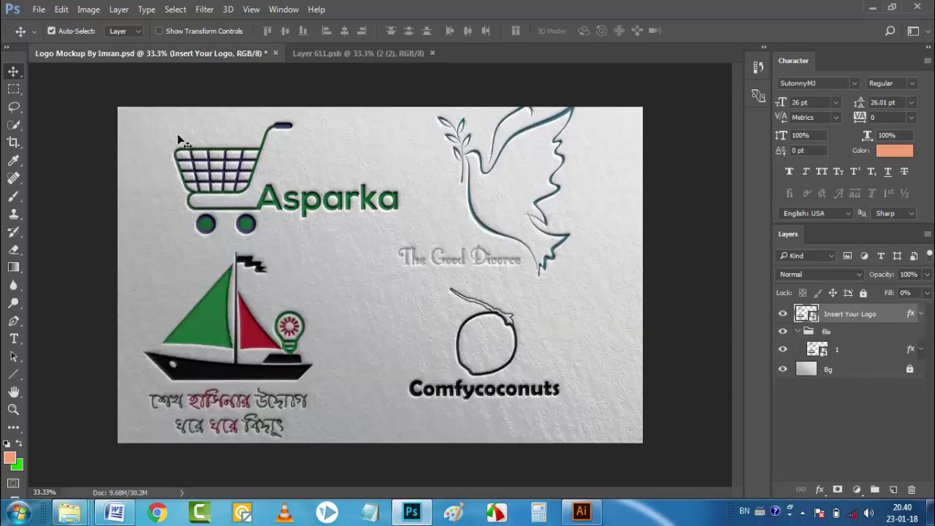
# - Lower the dove and Comfycoconuts logos in Layer 611.psb, save, and check the embossed mockup
pyautogui.click(379, 58)
pyautogui.moveTo(533, 141); pyautogui.dragTo(533, 161)
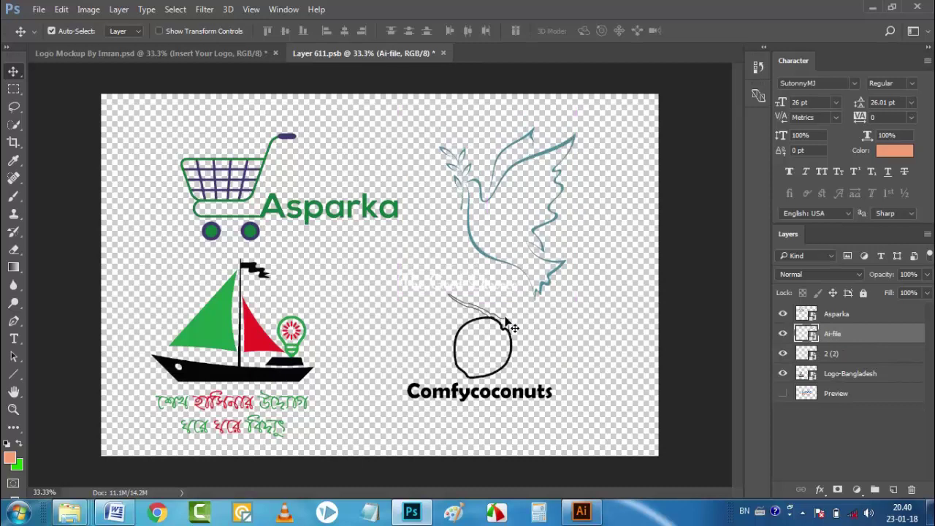
pyautogui.moveTo(509, 330); pyautogui.dragTo(510, 336)
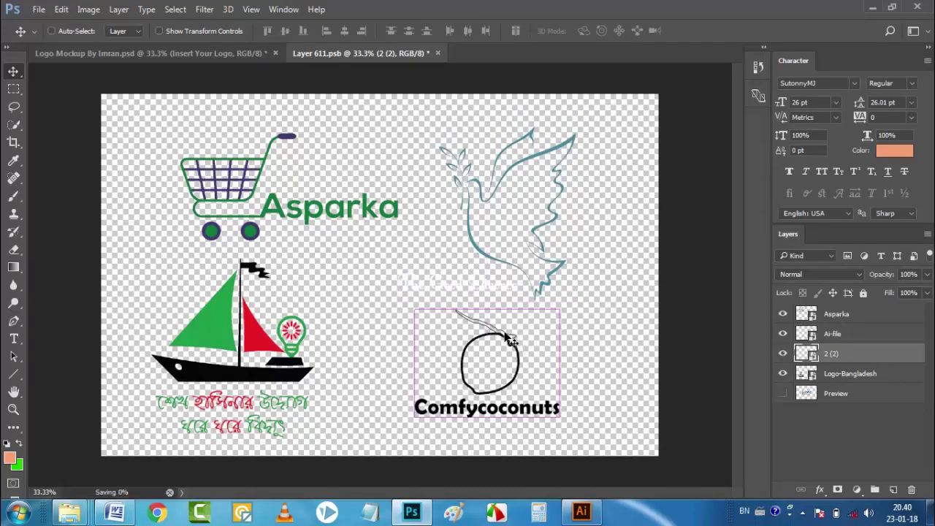
pyautogui.hotkey('ctrl', 's')
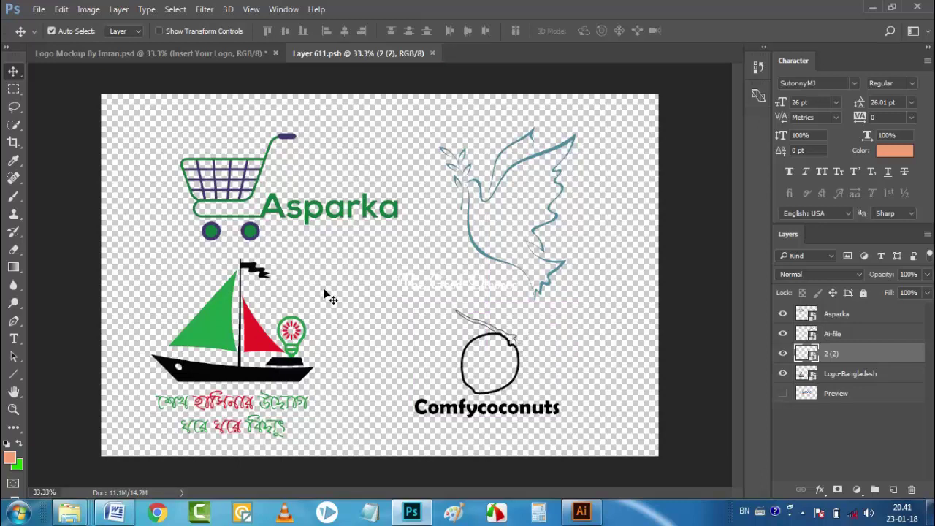
pyautogui.click(164, 54)
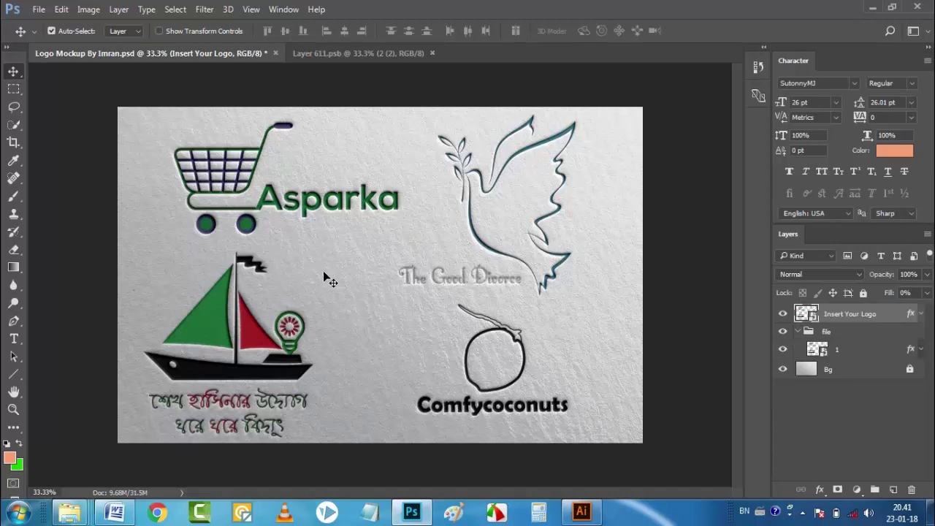
# - Open Save for Web and zoom the preview out to show the whole mockup
pyautogui.press('ctrl')
pyautogui.hotkey('ctrl', 'alt', 'shift', 's')
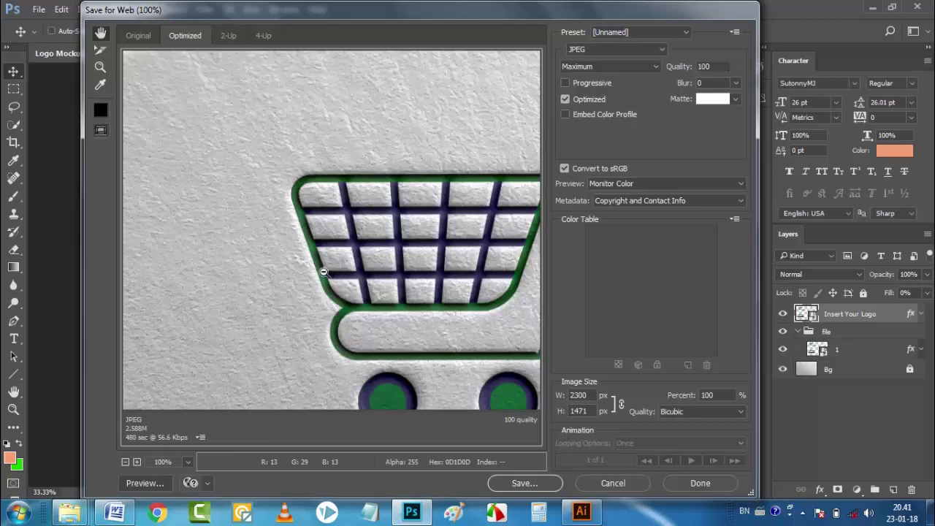
pyautogui.hotkey('ctrl', '-')
pyautogui.hotkey('ctrl', '-')
pyautogui.hotkey('ctrl', '-')
pyautogui.hotkey('ctrl', '-')
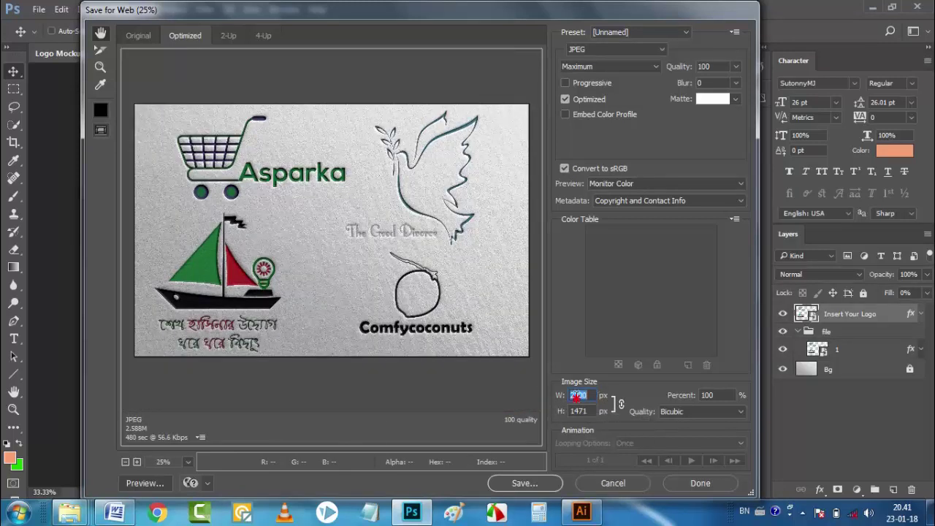
# - Confirm JPEG format, Maximum quality and 2300 × 1471 px image size
pyautogui.doubleClick(581, 395)
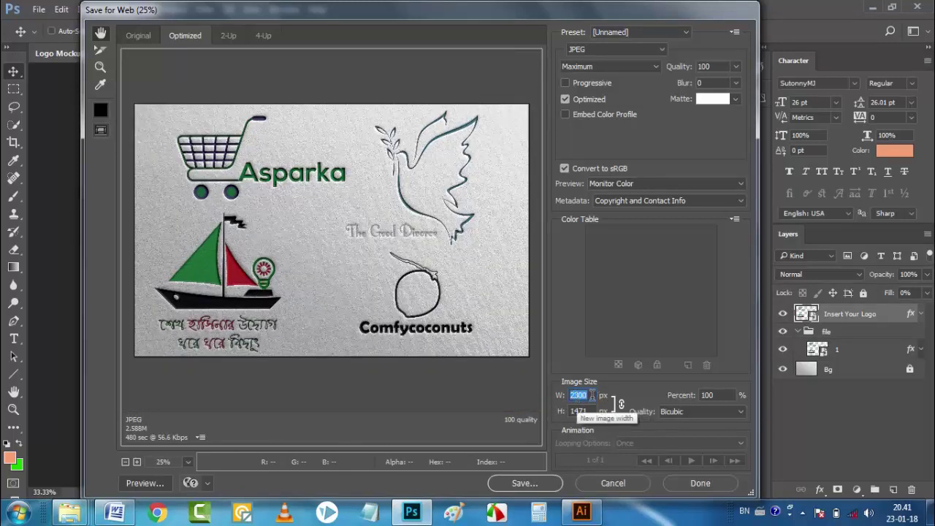
pyautogui.click(590, 67)
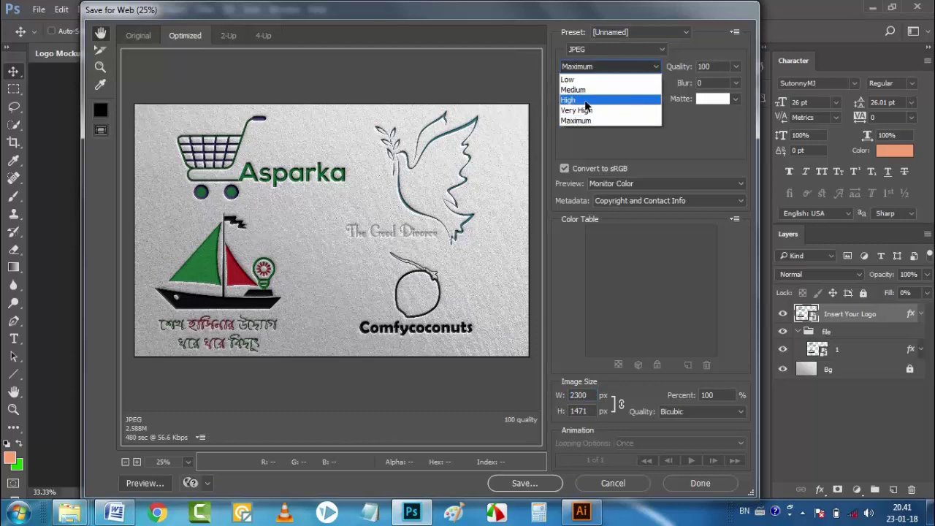
pyautogui.click(593, 66)
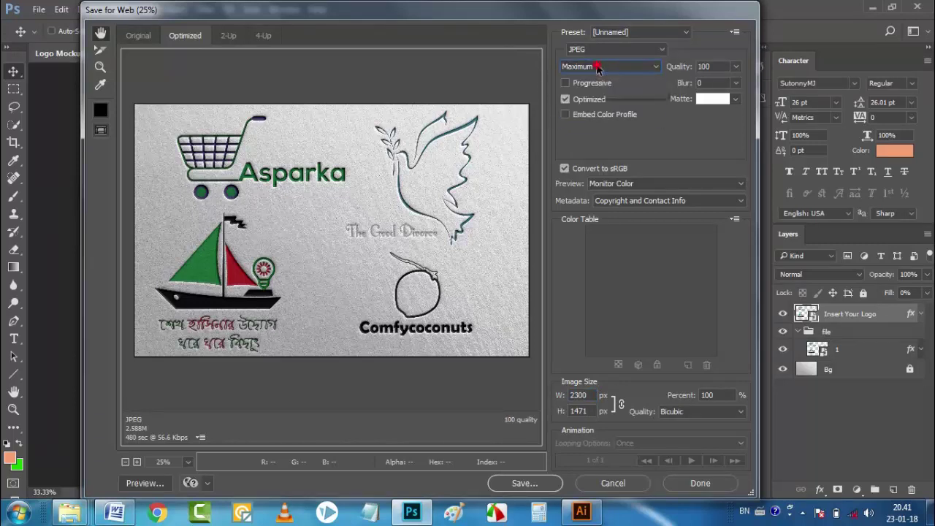
pyautogui.click(607, 51)
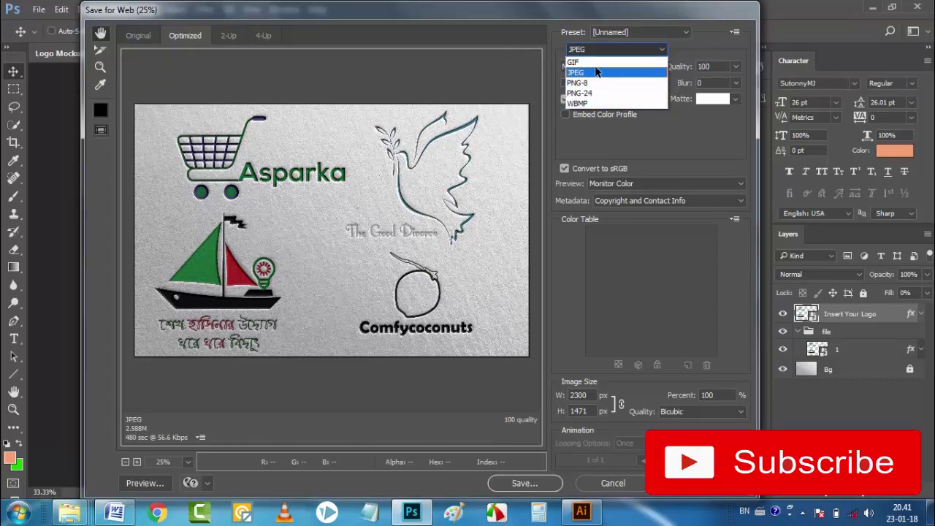
pyautogui.click(594, 76)
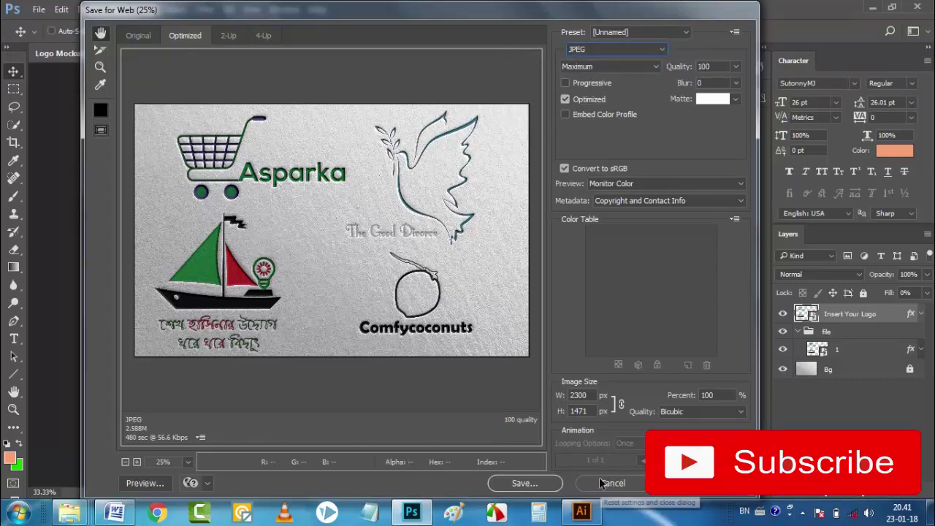
# - Cancel the Save Optimized As location browse at Computer, then cancel Save for Web without saving
pyautogui.click(526, 483)
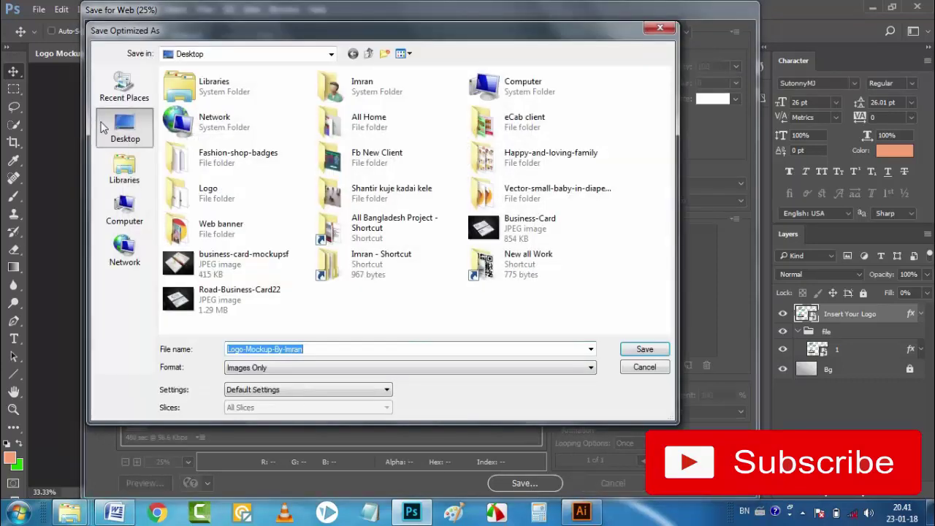
pyautogui.click(124, 212)
pyautogui.click(644, 367)
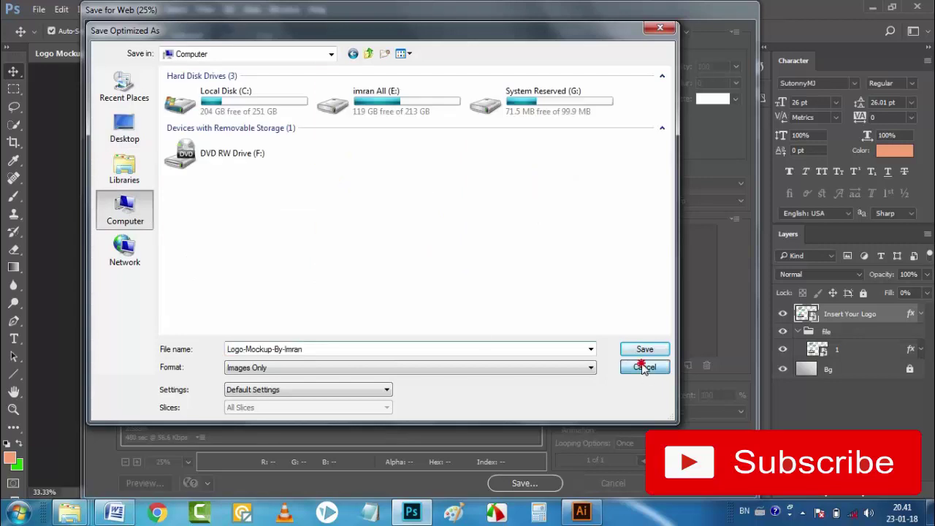
pyautogui.click(611, 483)
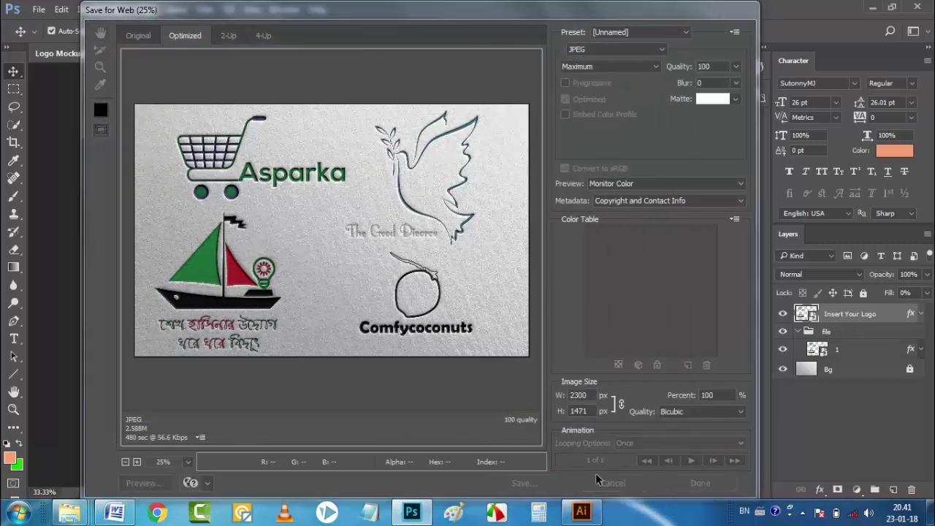